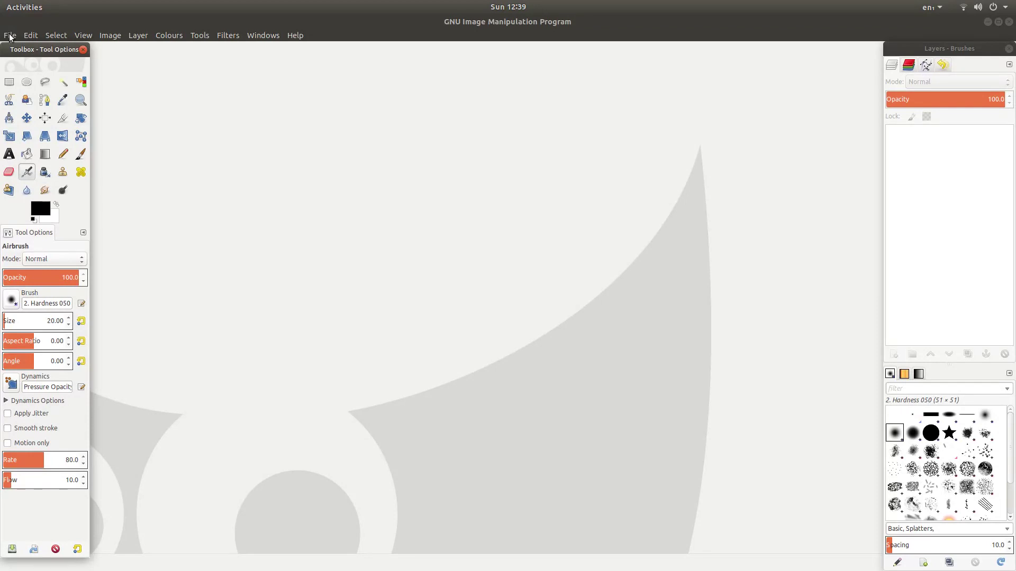
Step: Create a new 1920 × 1080 image, keeping pixels as the size unit
left_click(11, 36)
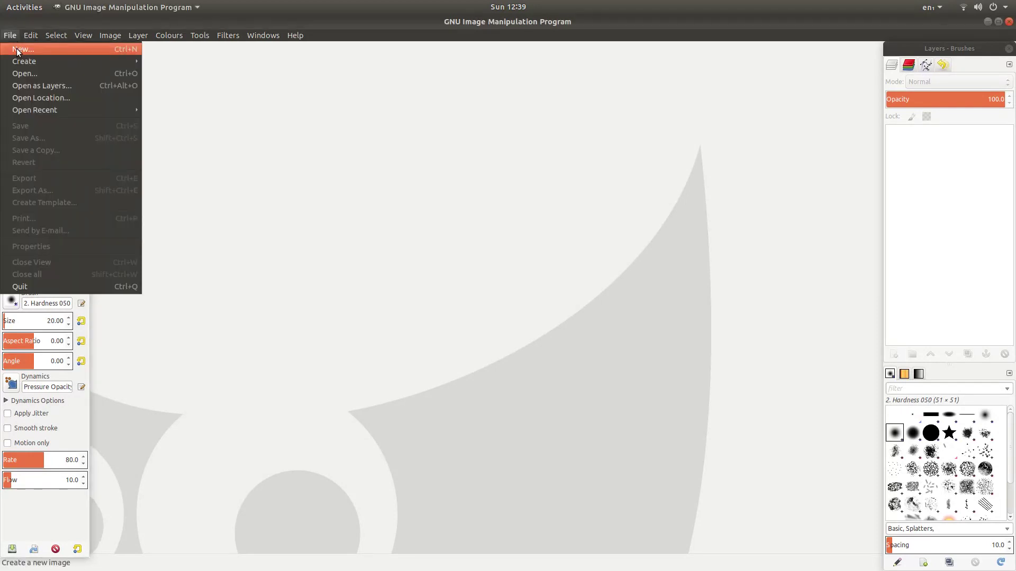
left_click(18, 50)
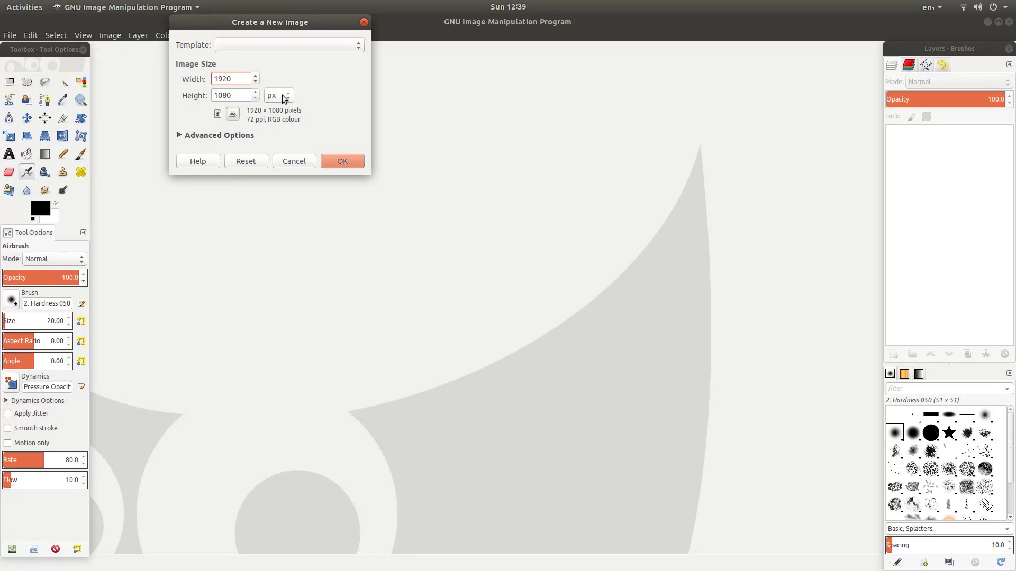
left_click(281, 96)
left_click(286, 96)
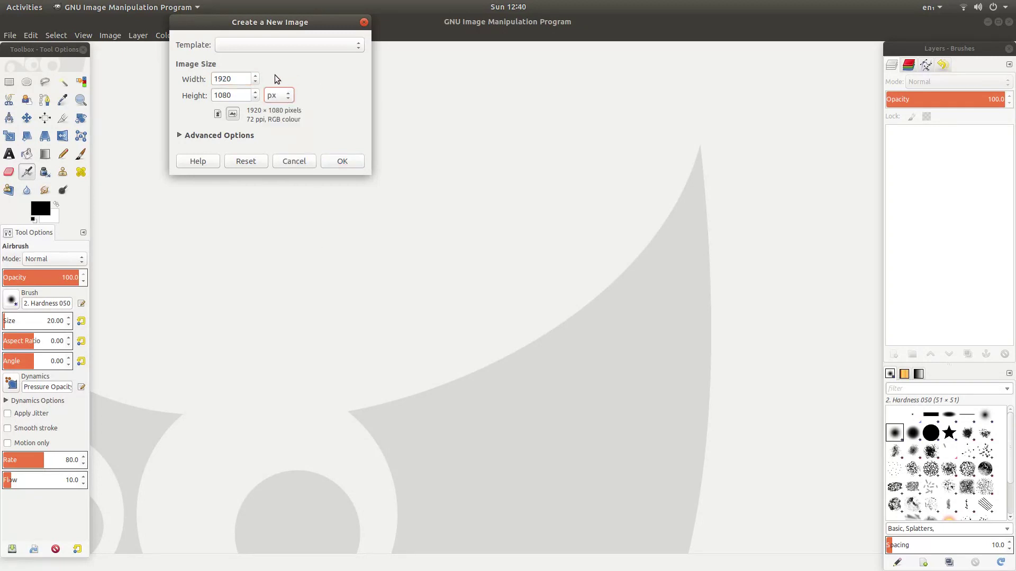
left_click(343, 161)
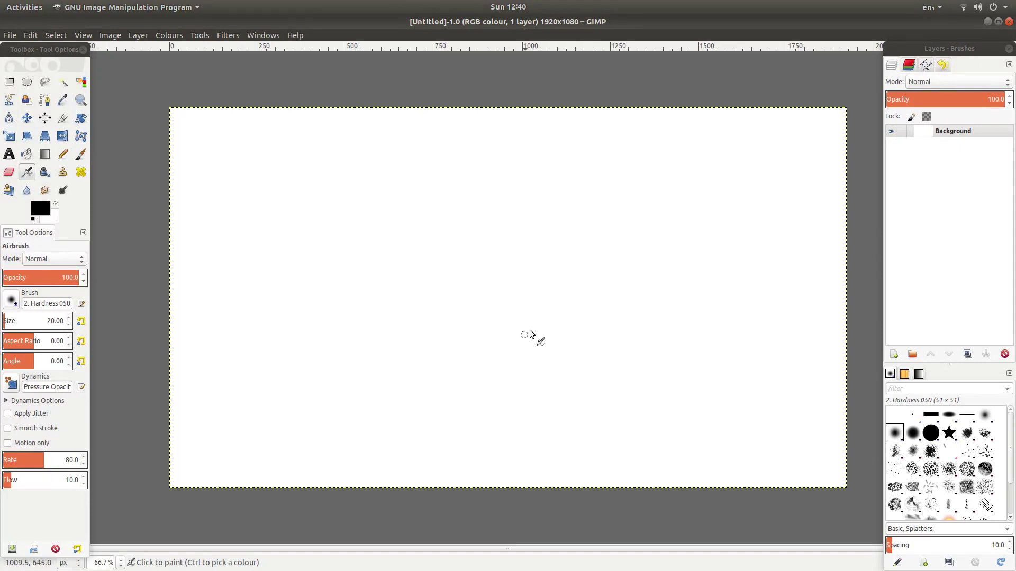
Step: Add an alpha channel to the Background layer from Layer > Transparency
left_click(137, 35)
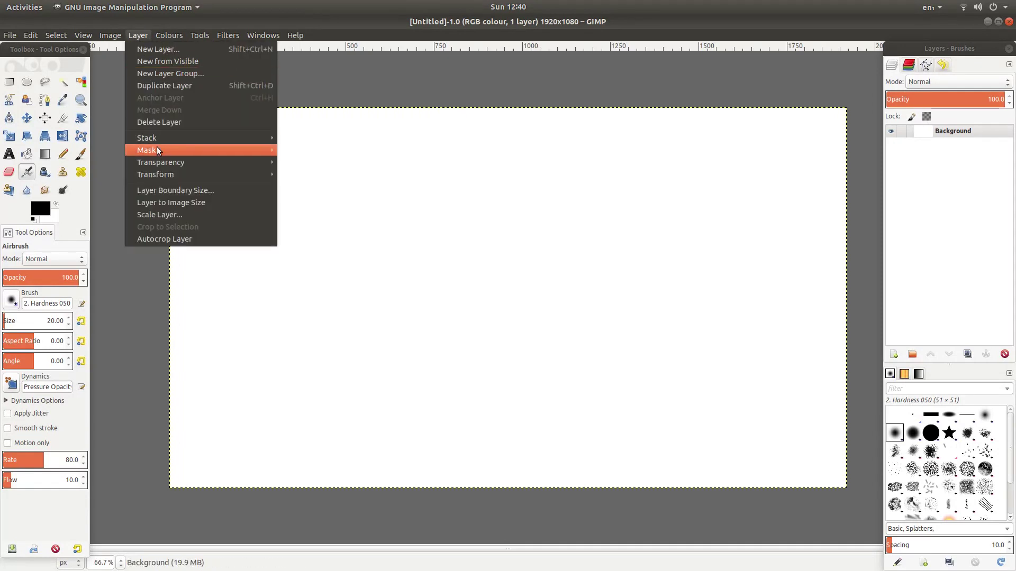
mouse_move(150, 164)
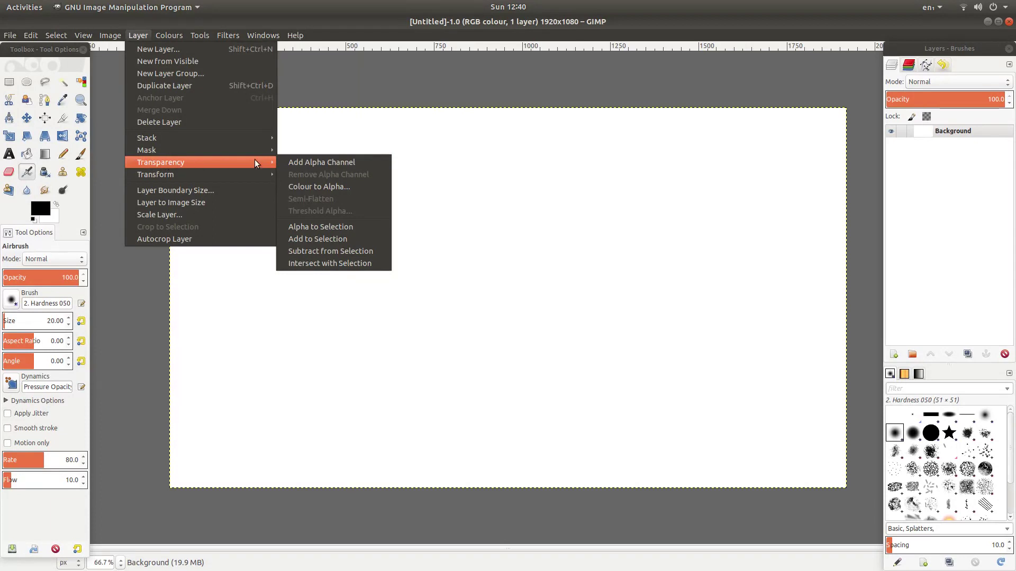
left_click(358, 163)
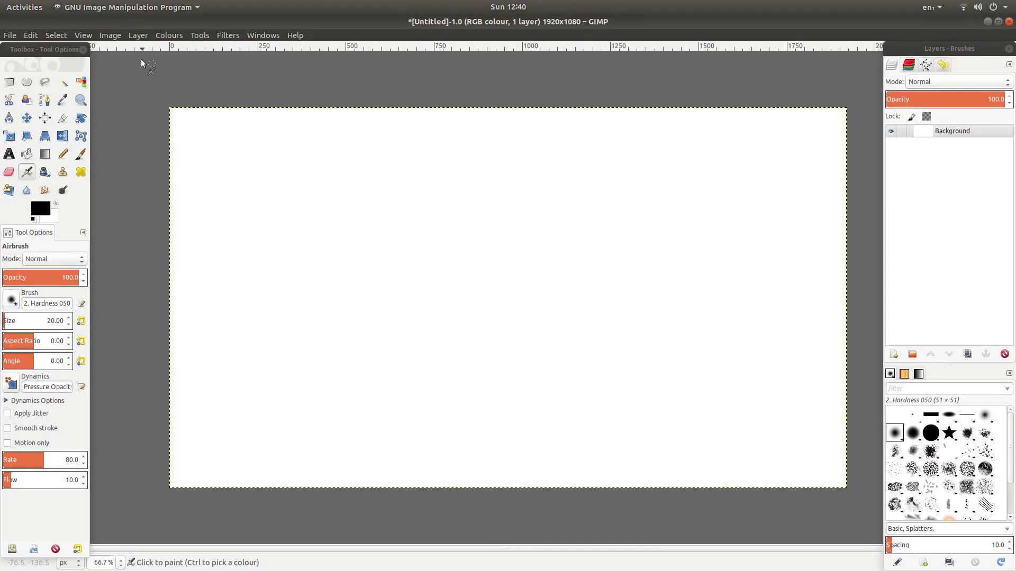
Step: Select the entire canvas and cut away its white pixels, leaving it fully transparent
left_click(56, 35)
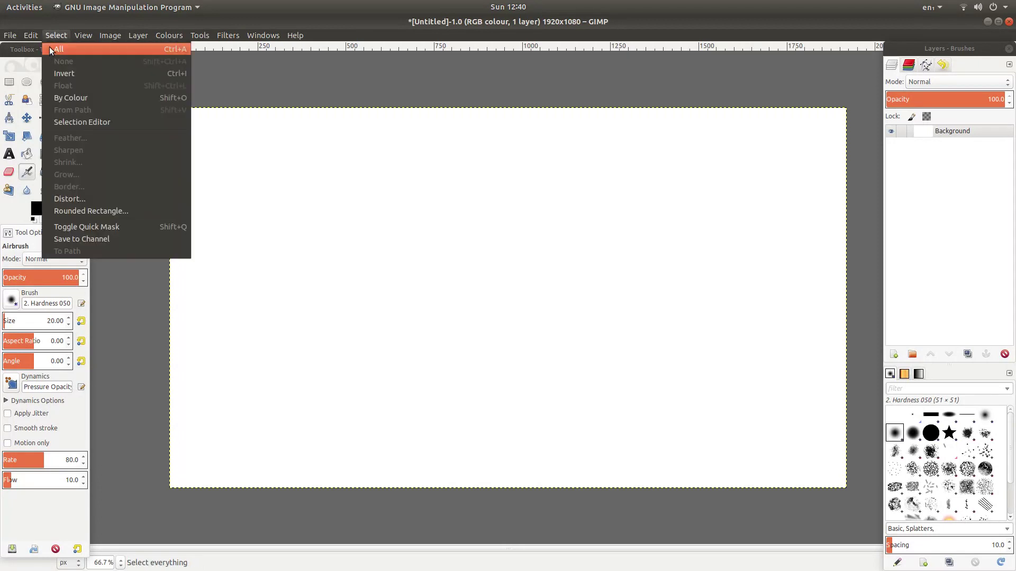
left_click(62, 48)
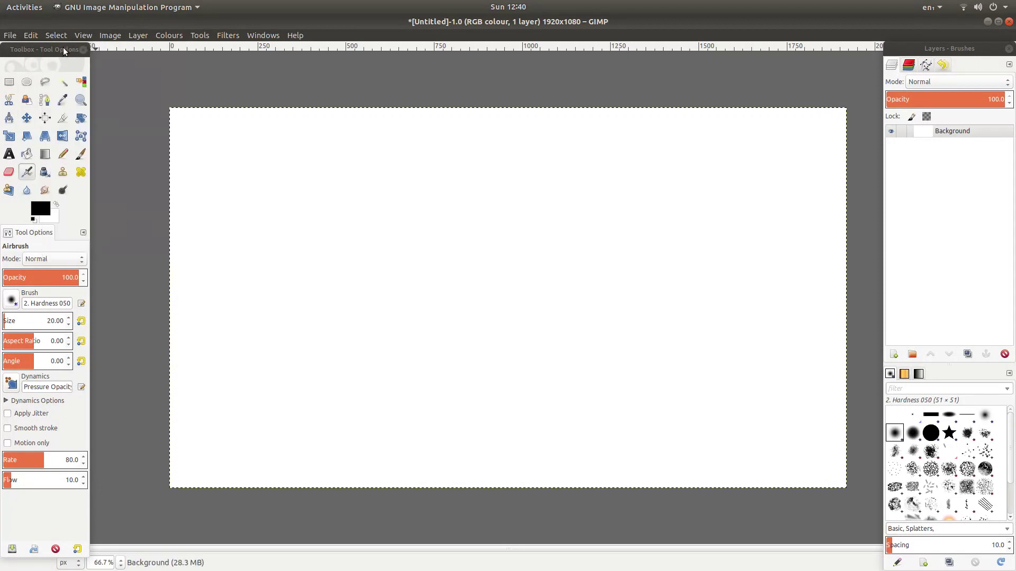
right_click(442, 205)
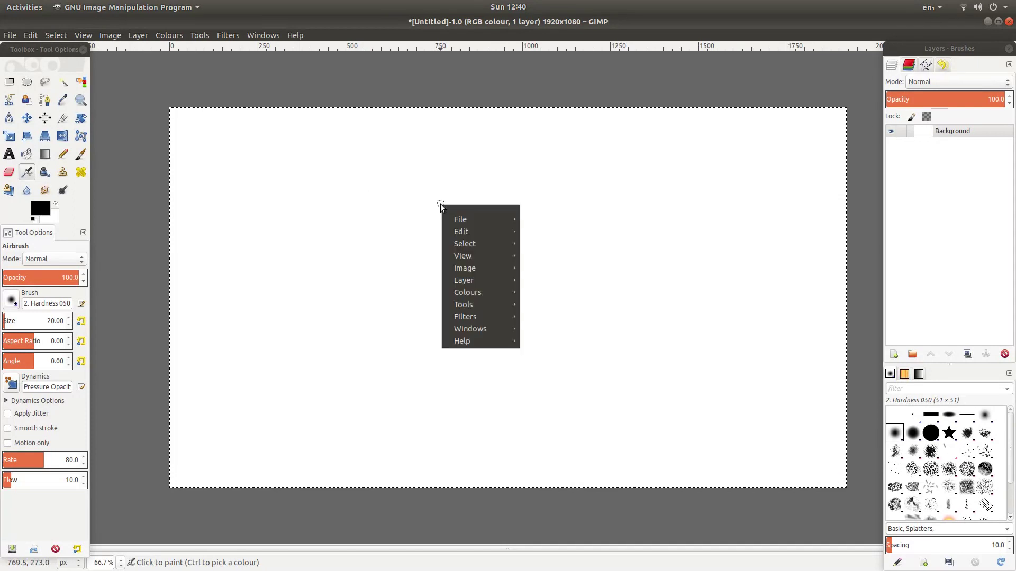
mouse_move(458, 234)
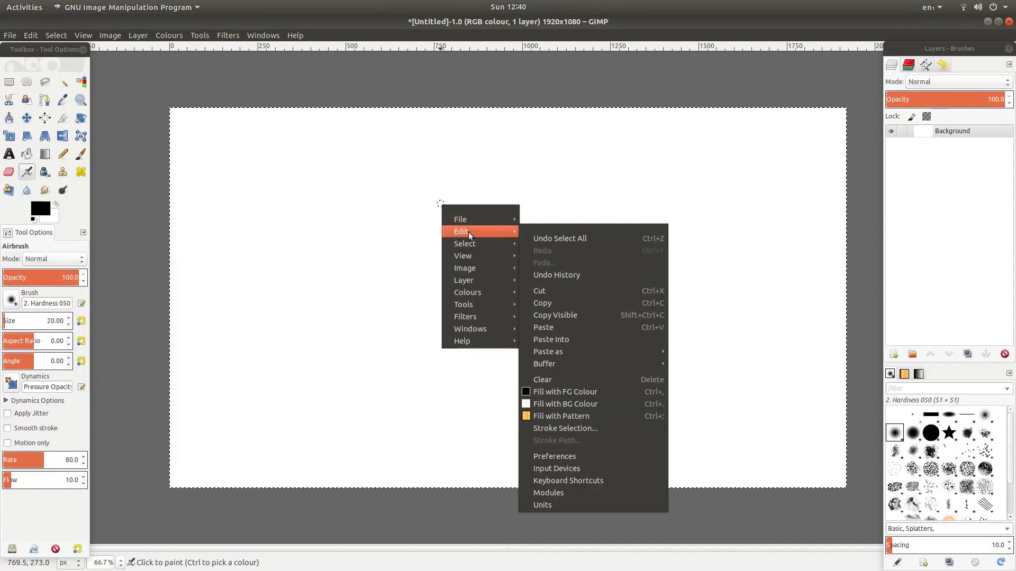
left_click(558, 290)
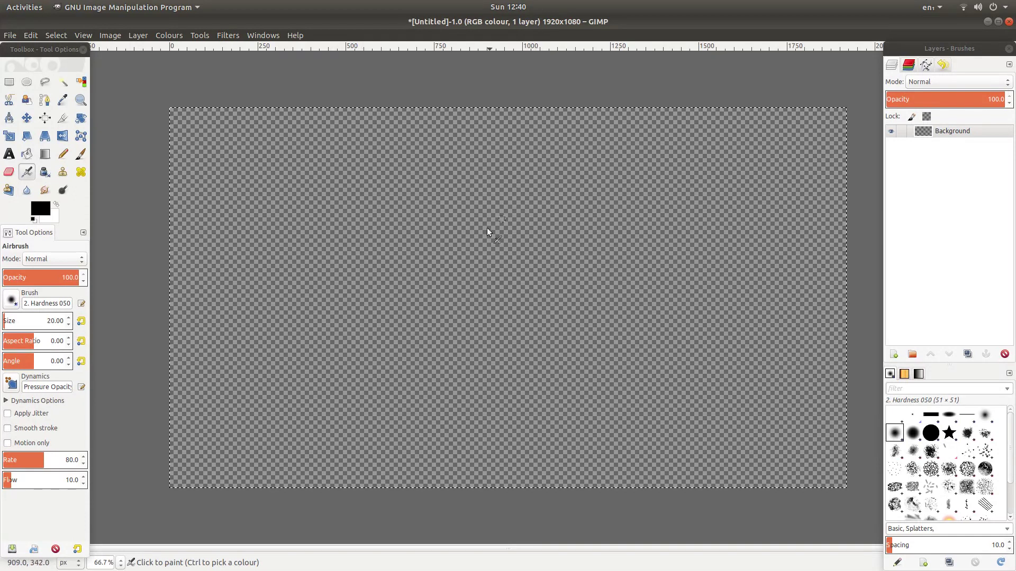
Step: Place a horizontal guide at 50% using New Guide (by Percent)
right_click(447, 195)
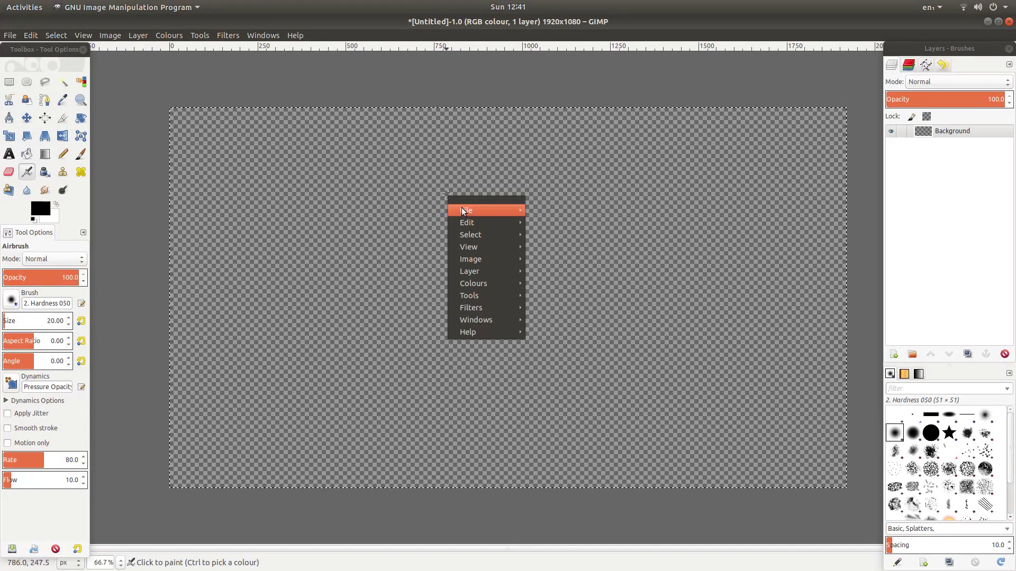
mouse_move(466, 261)
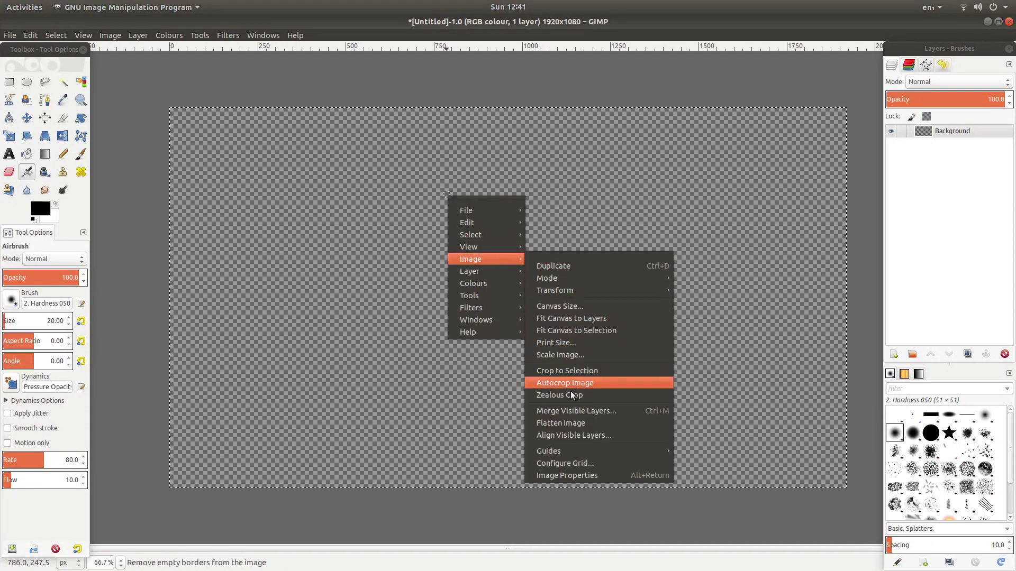
mouse_move(547, 452)
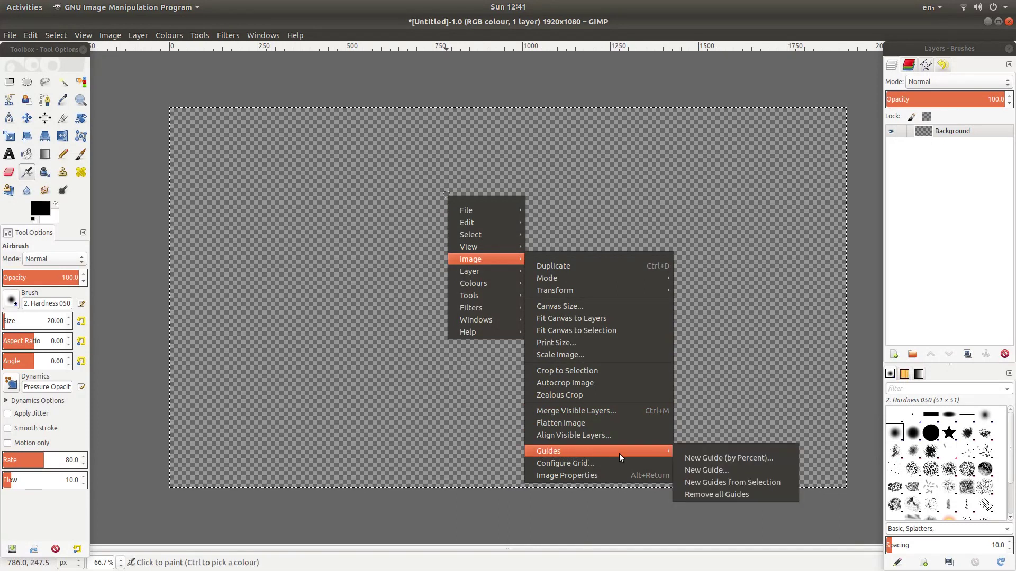
left_click(739, 458)
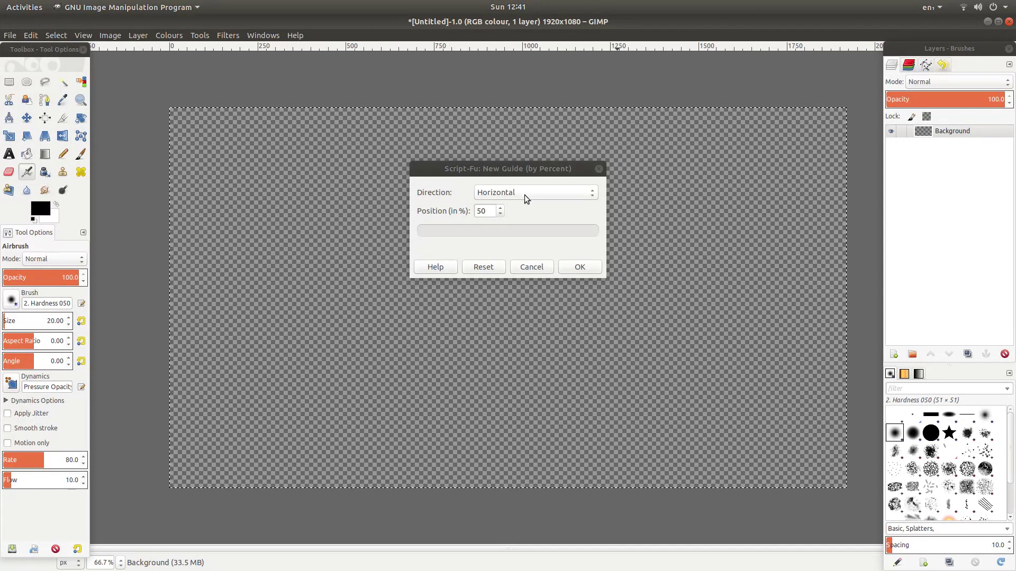
left_click(579, 266)
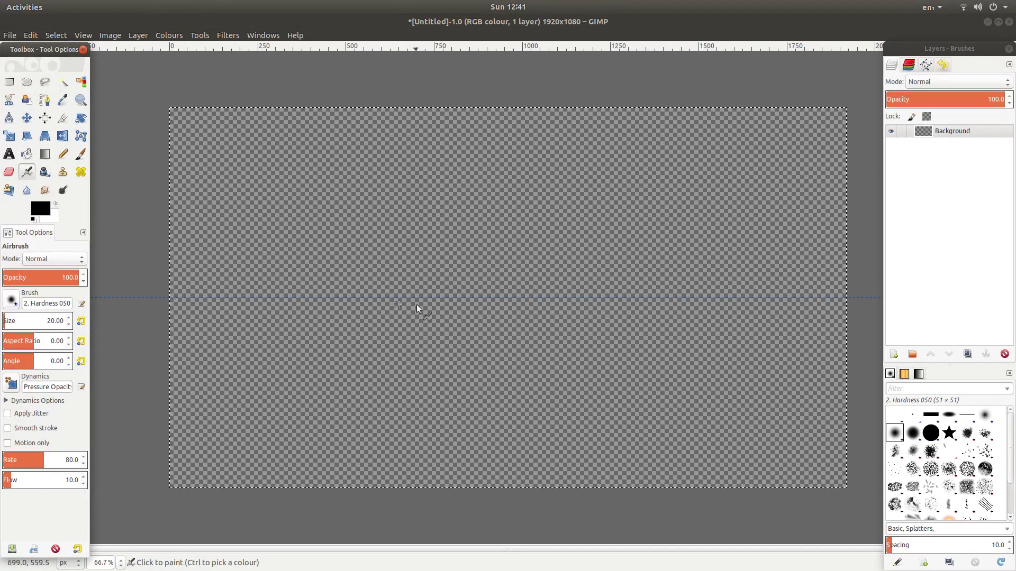
Step: Place a vertical guide at 50% with New Guide (by Percent), marking the canvas centre
right_click(378, 173)
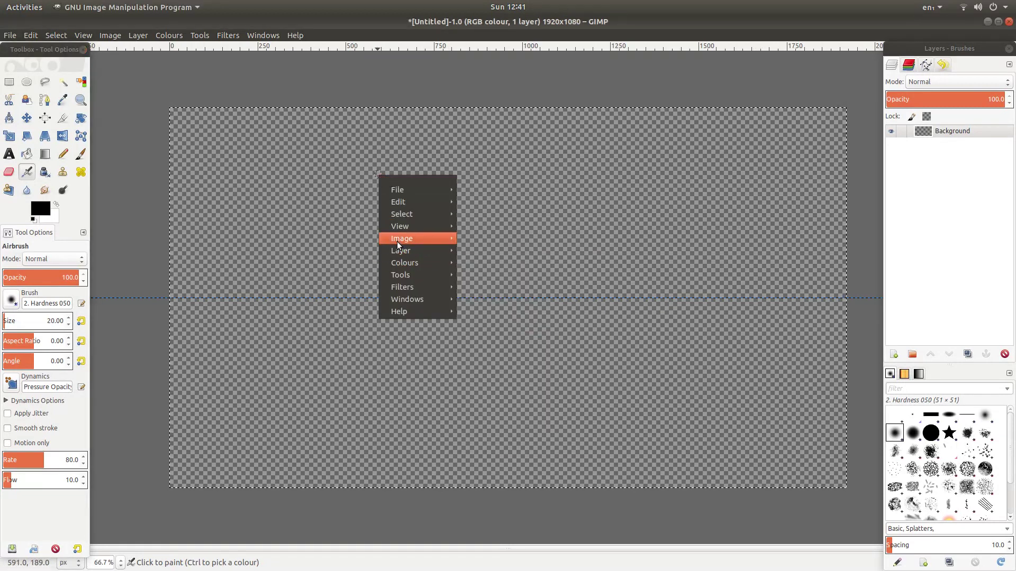
mouse_move(397, 241)
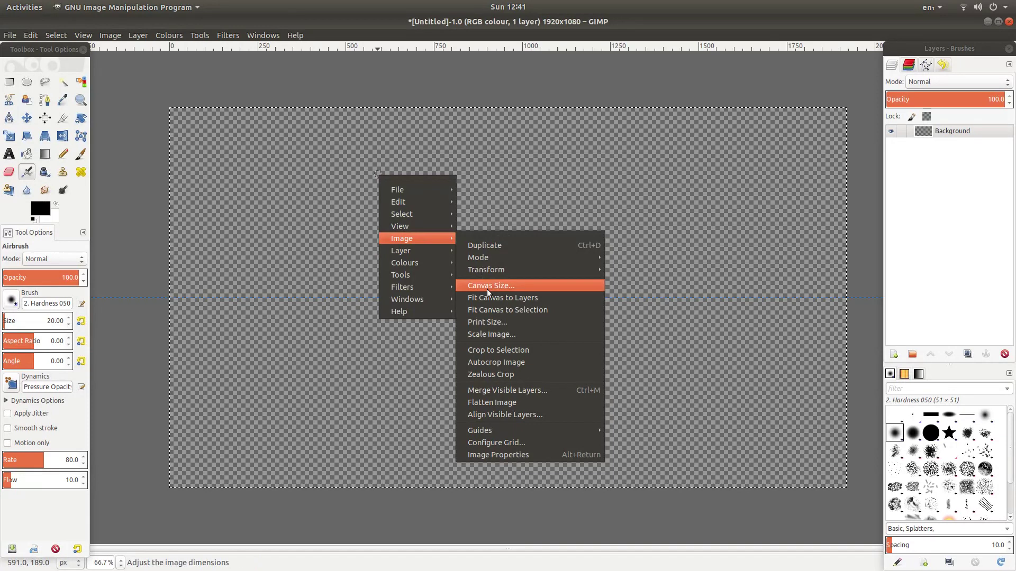
mouse_move(496, 426)
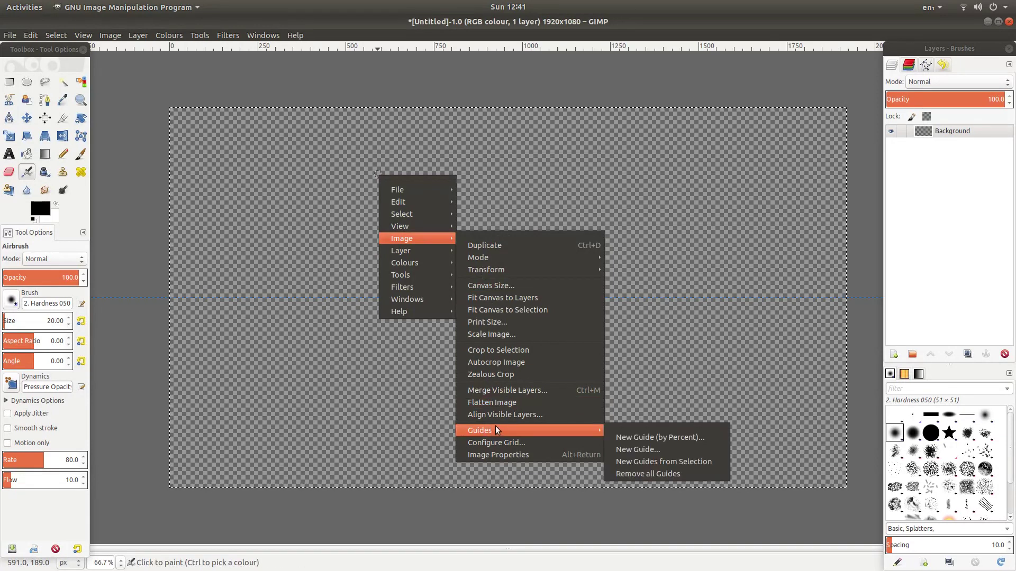
left_click(671, 438)
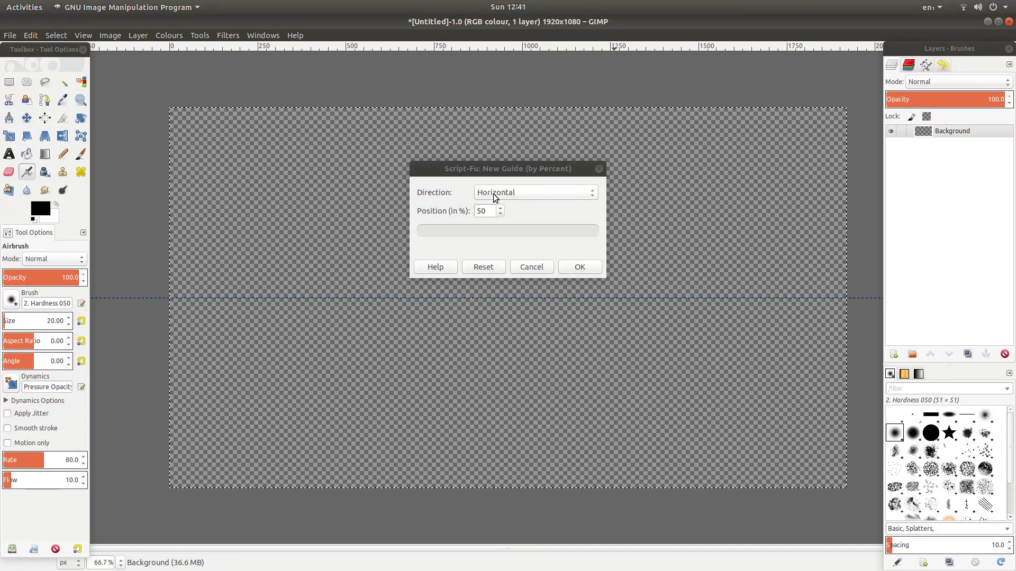
left_click(505, 192)
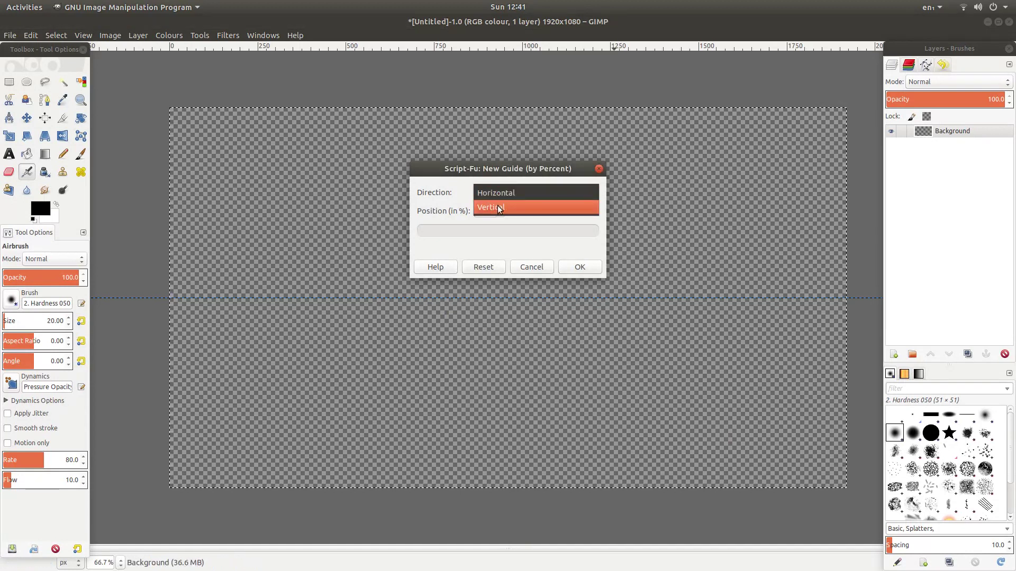
left_click(498, 207)
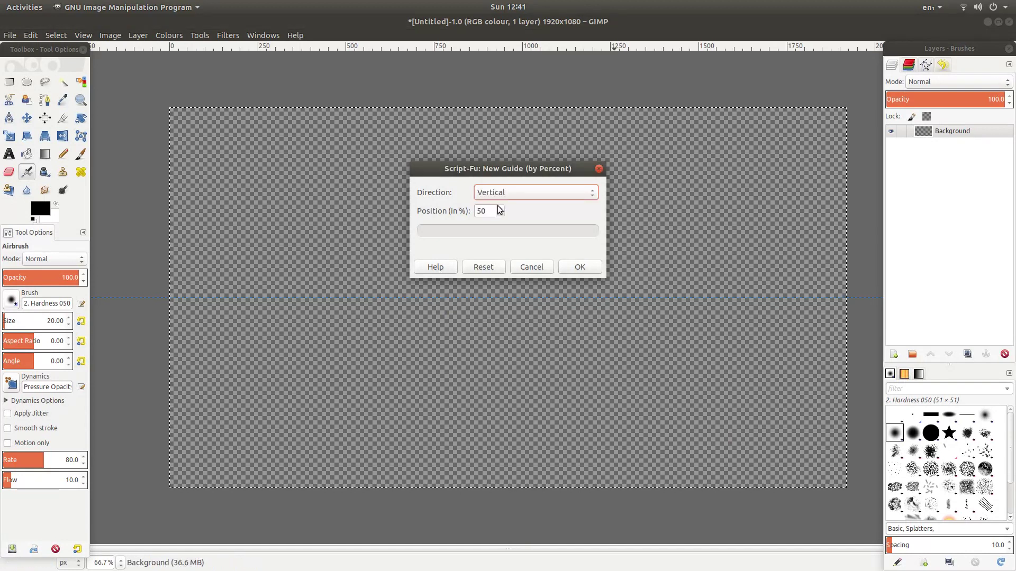
left_click(576, 268)
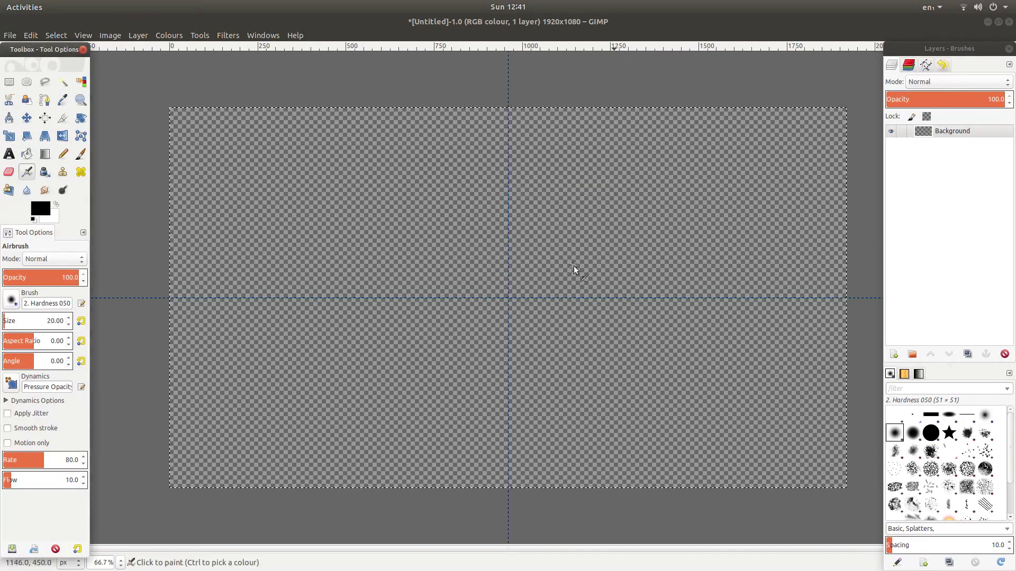
Step: Choose Ellipse Select with a fixed 1:1 aspect ratio and feathered edges of radius 10
left_click(27, 82)
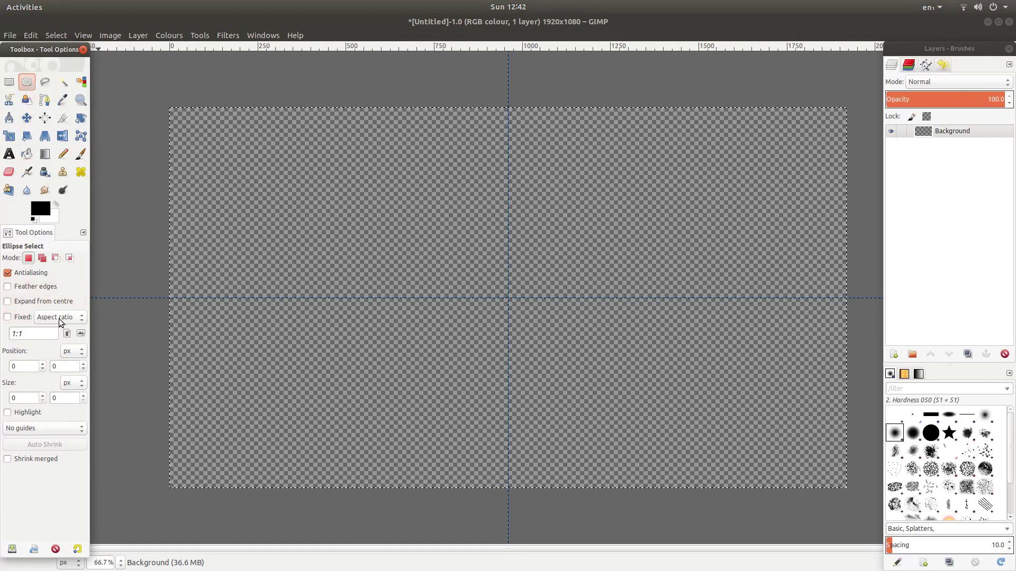
left_click(8, 318)
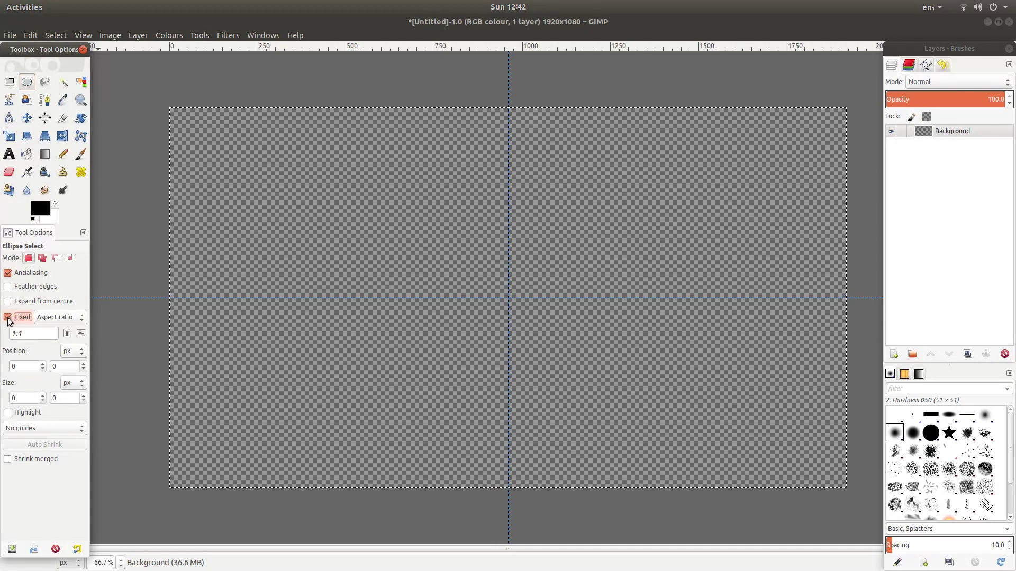
left_click(8, 287)
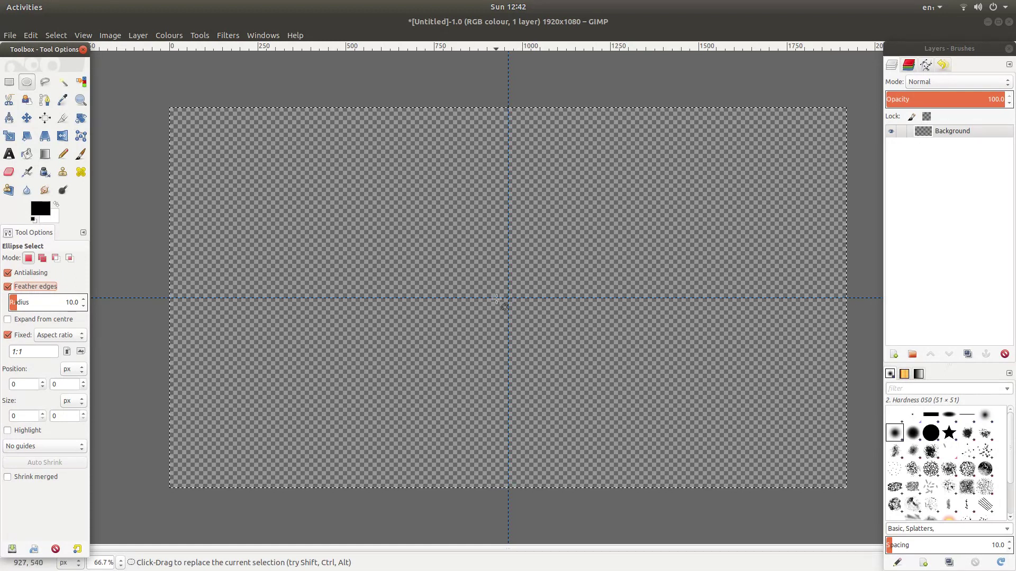
Step: Drag a circle from the guide crossing and adjust it to 1023 × 1023 px at 448, 28
left_click_drag(505, 299, 668, 174)
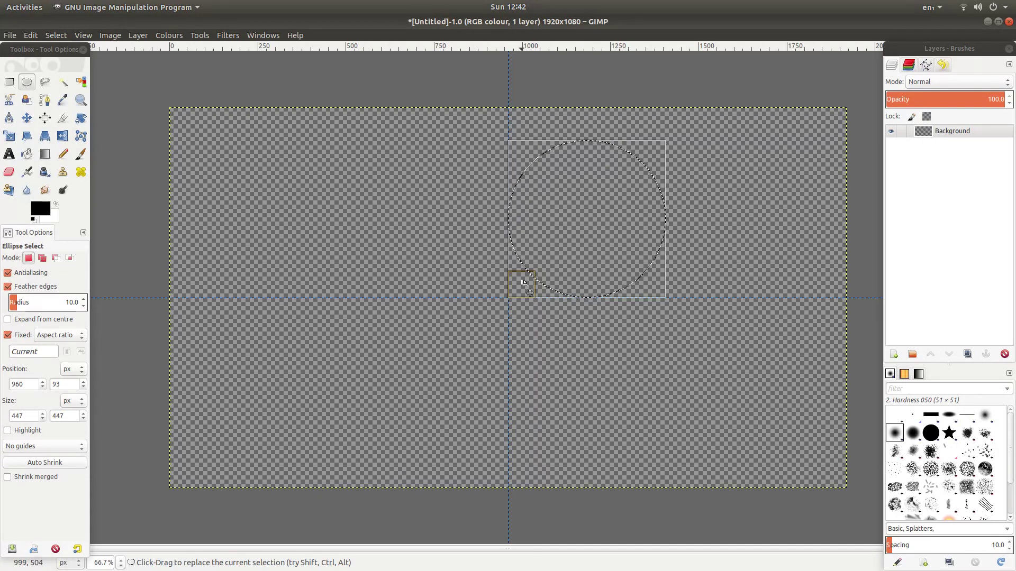
left_click_drag(522, 280, 341, 450)
left_click_drag(655, 161, 675, 156)
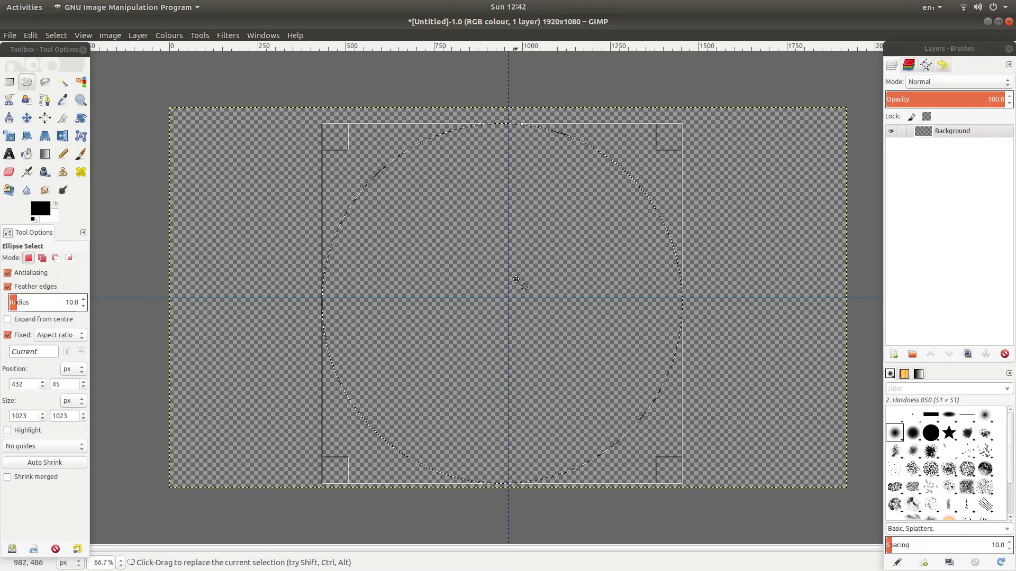
left_click_drag(516, 279, 517, 276)
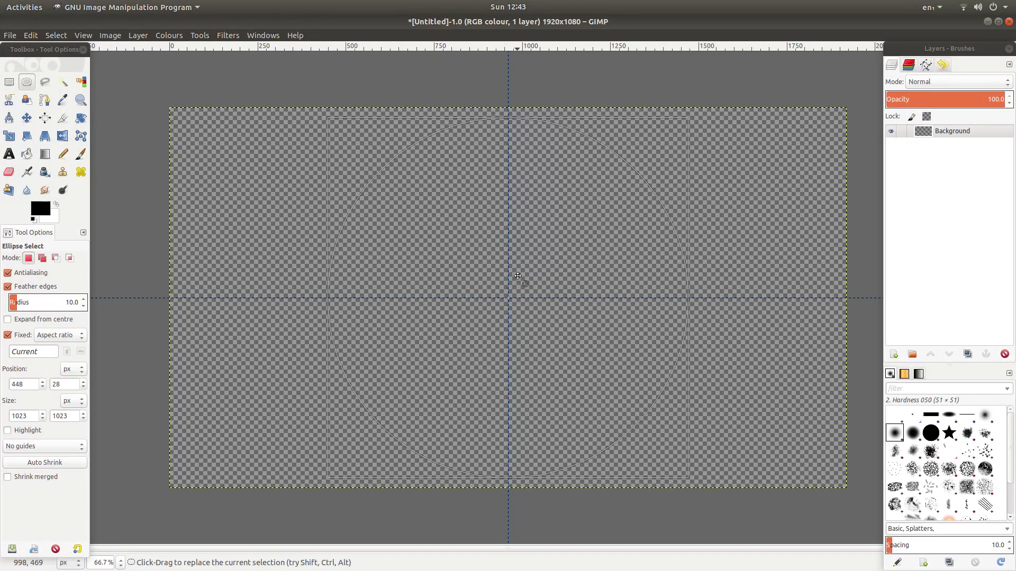
left_click_drag(518, 277, 518, 276)
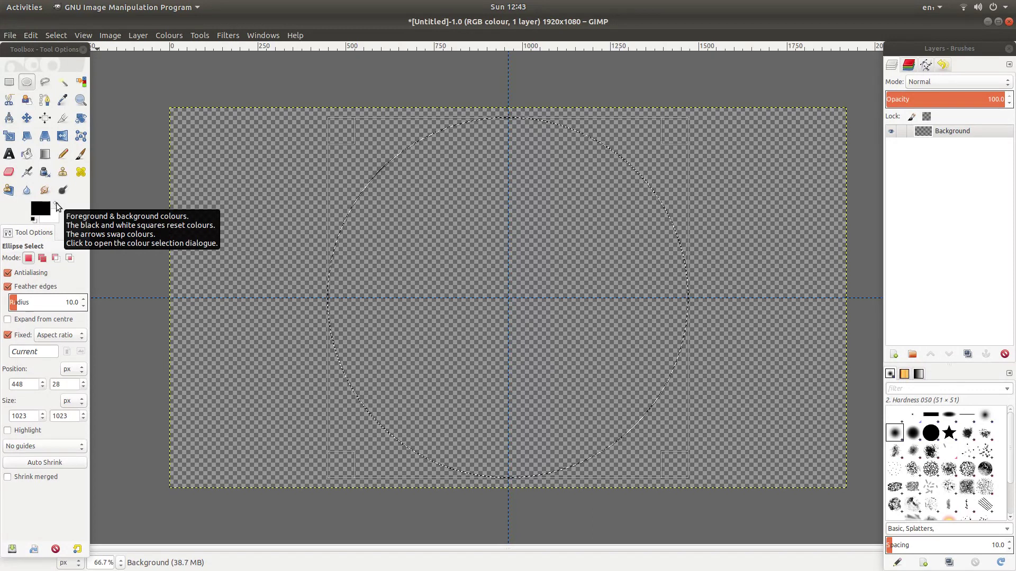
Step: Make white the foreground colour and bucket-fill the circular selection with it
left_click(56, 203)
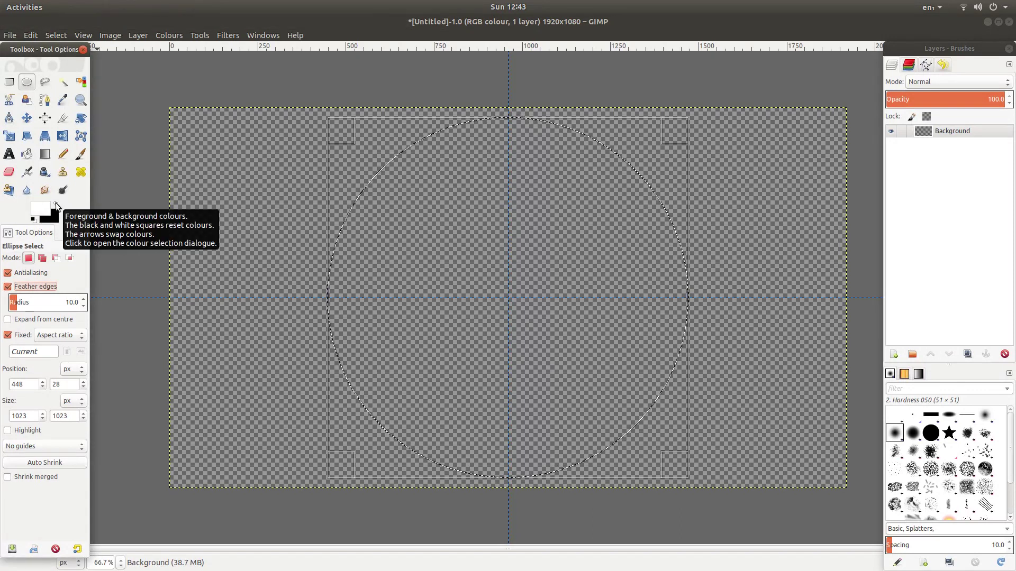
left_click(27, 157)
left_click(27, 155)
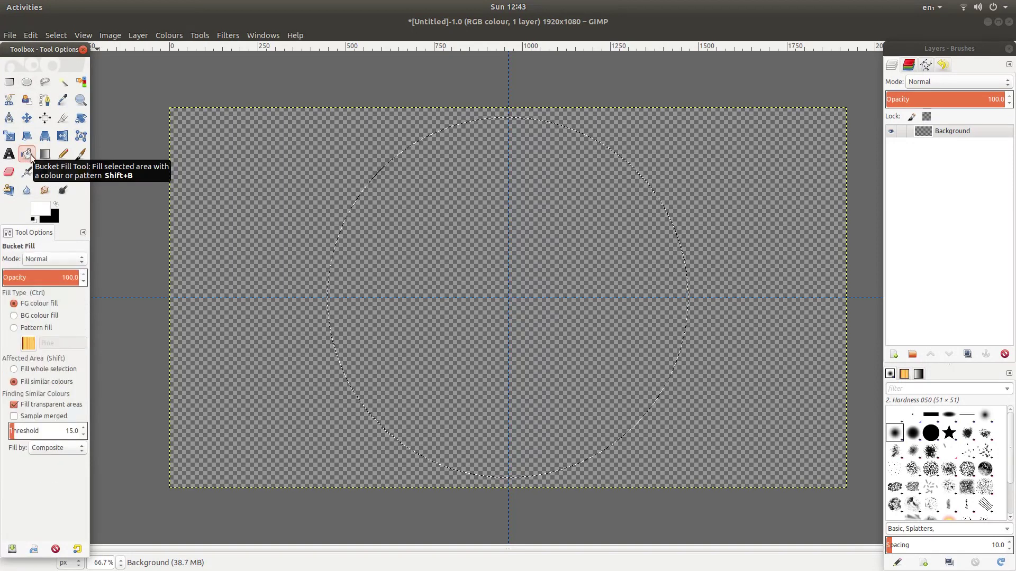
left_click(514, 262)
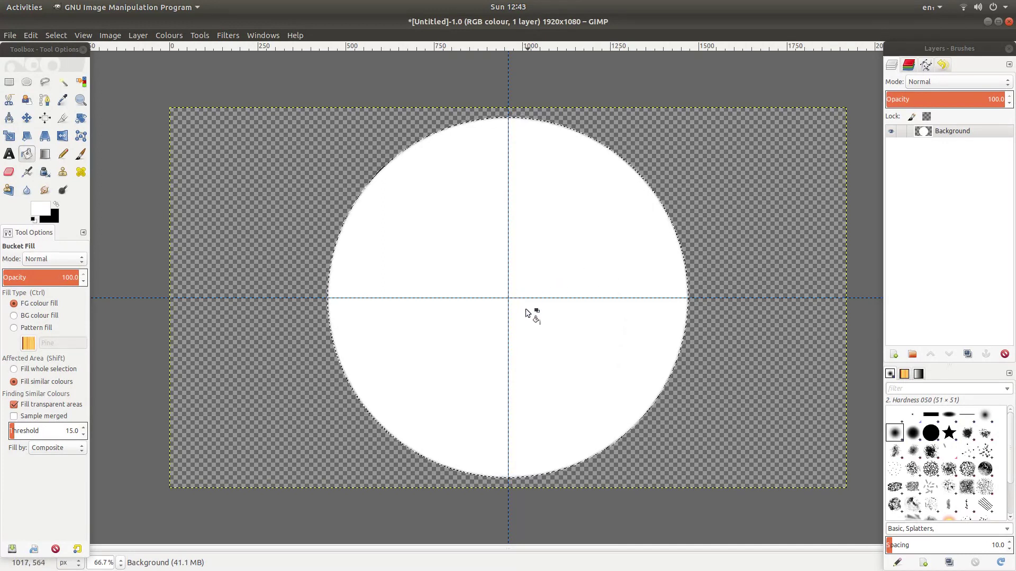
Step: Open Export As, expand the file-type list, and rename the file to ROUND.png
left_click(10, 36)
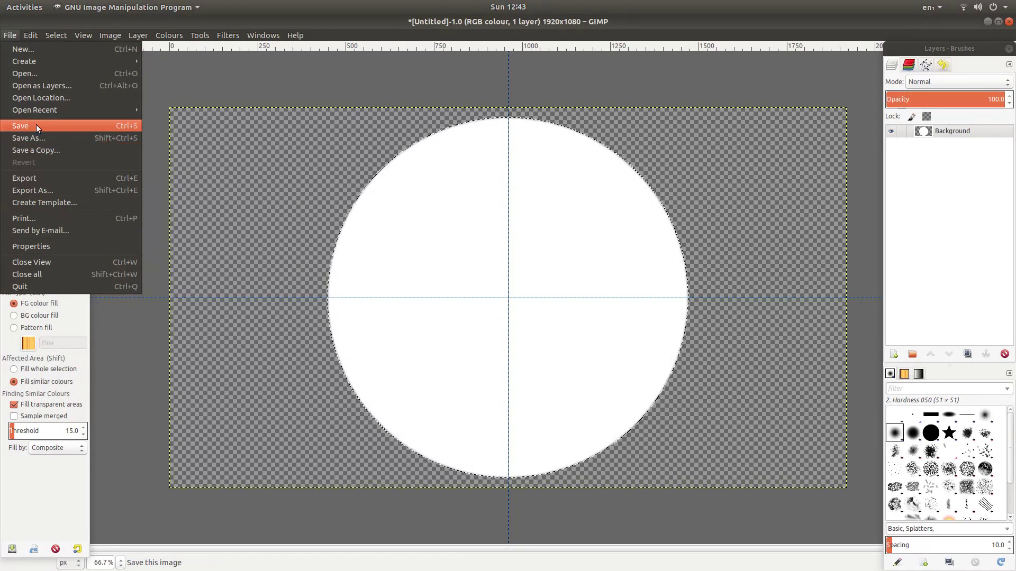
left_click(47, 177)
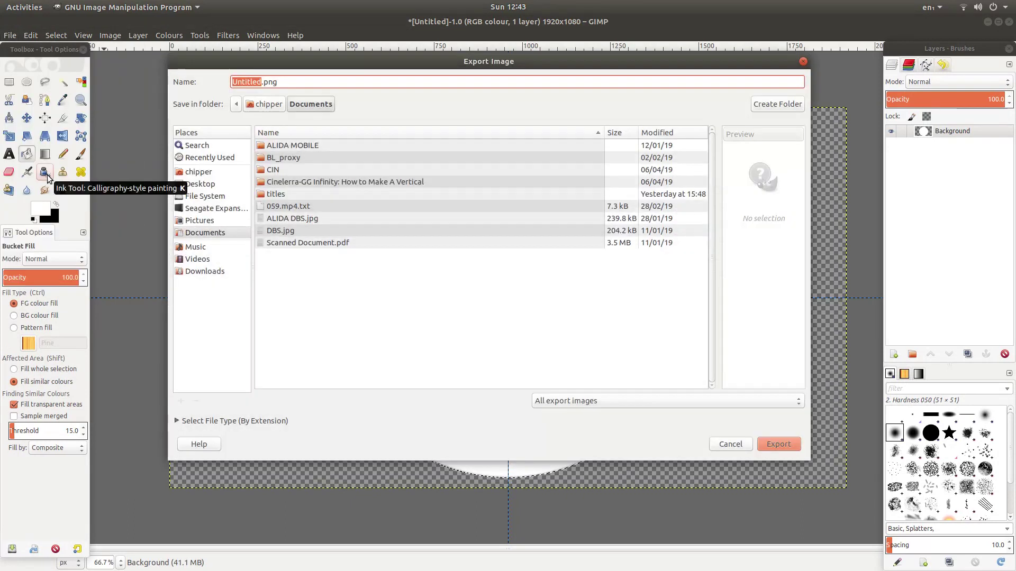
left_click(186, 422)
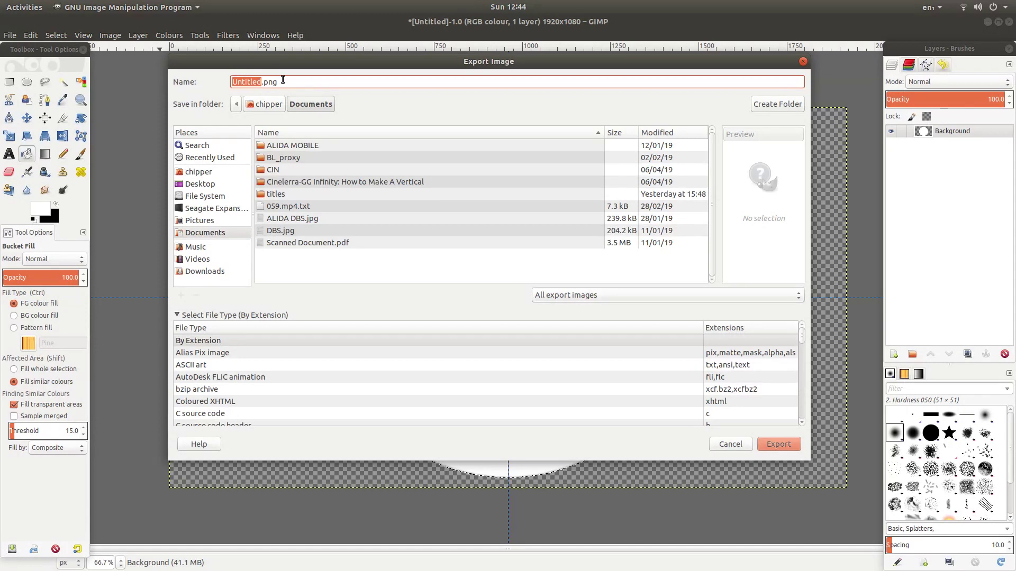
left_click_drag(802, 338, 797, 309)
key("BackSpace")
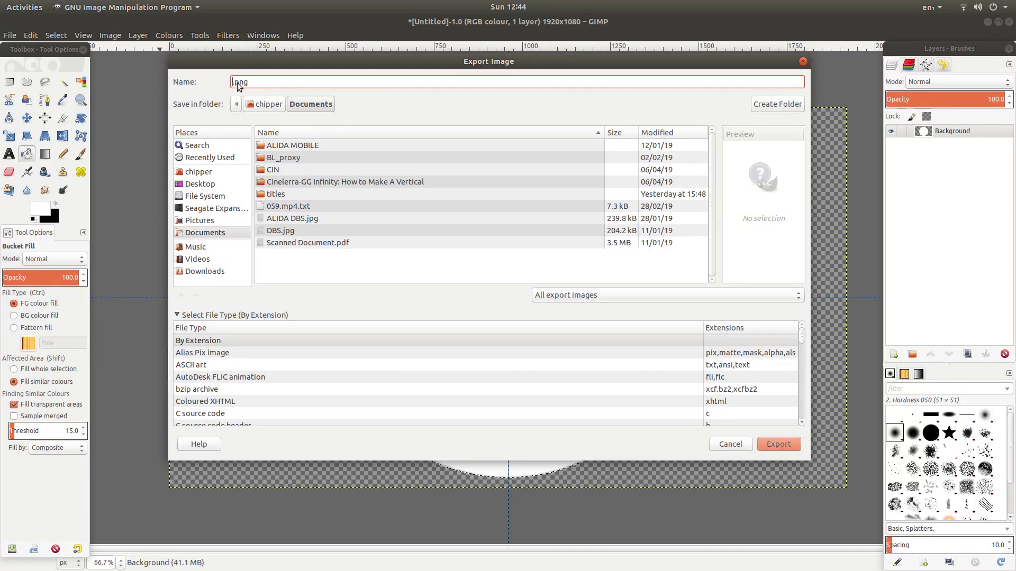
type("ROUND")
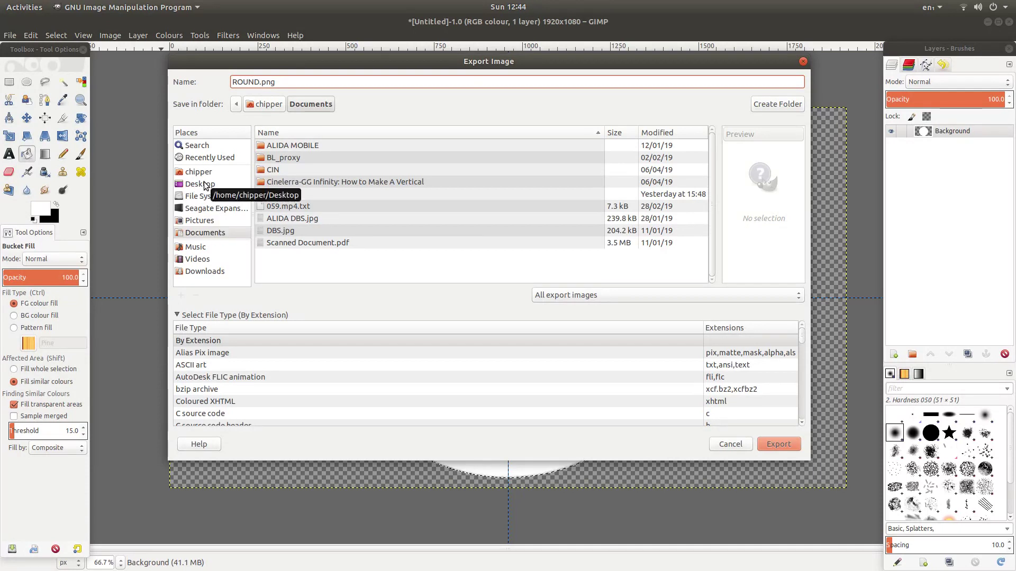
Step: Save ROUND.png to the Desktop, accepting the default PNG export options
left_click(205, 184)
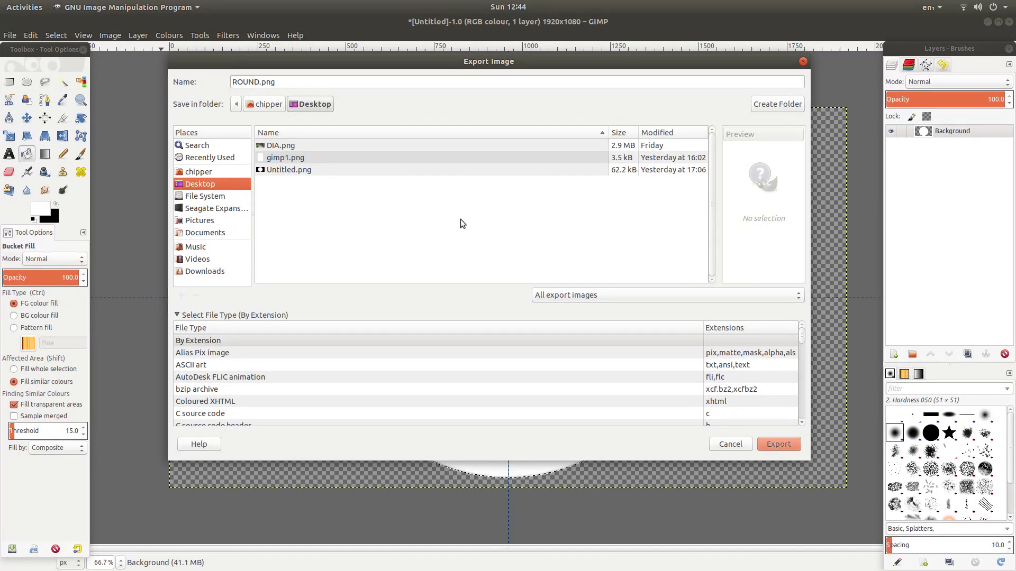
left_click(778, 444)
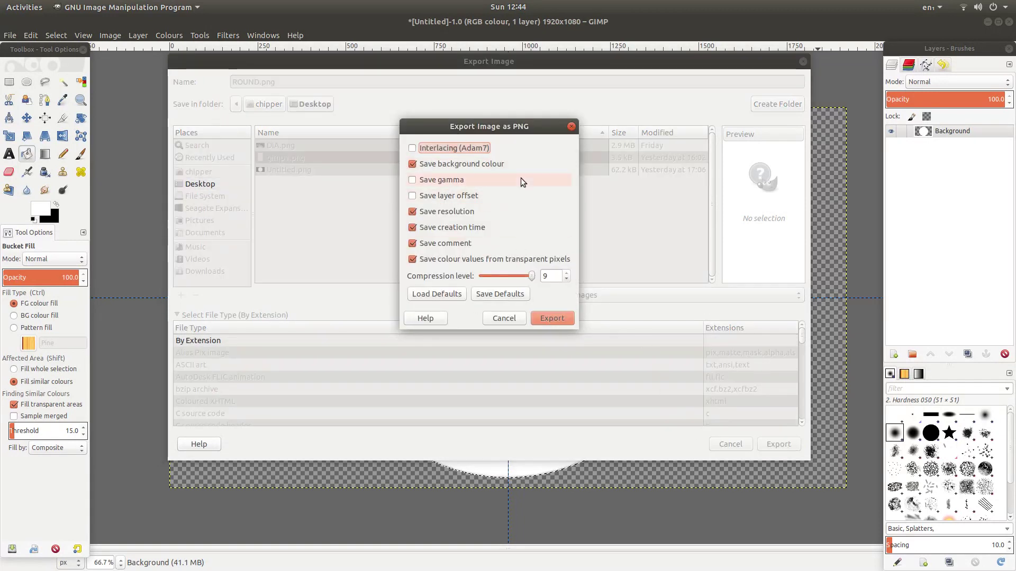
left_click(554, 321)
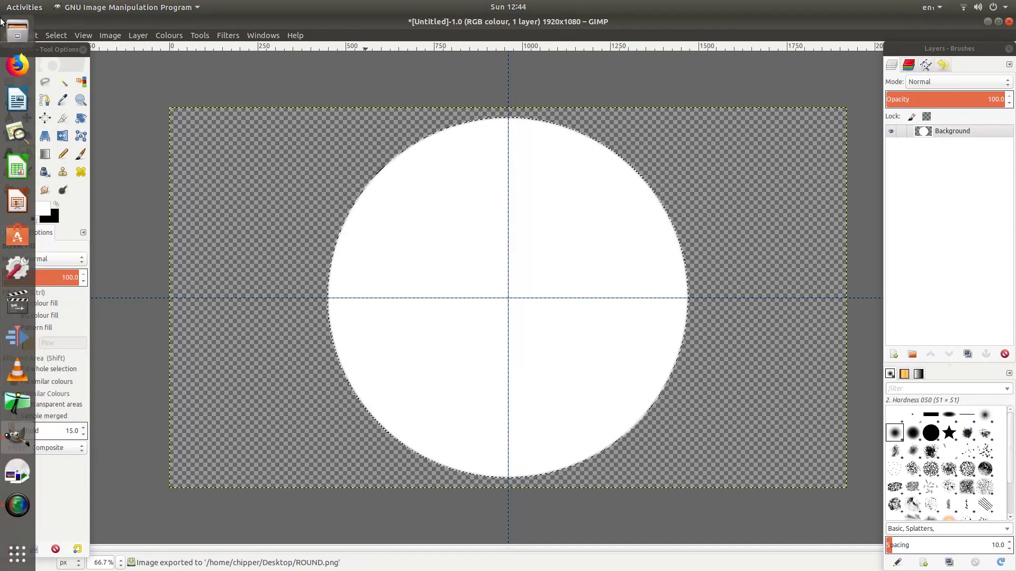
Step: Open the Desktop folder in Files to confirm ROUND.png is there
left_click(18, 32)
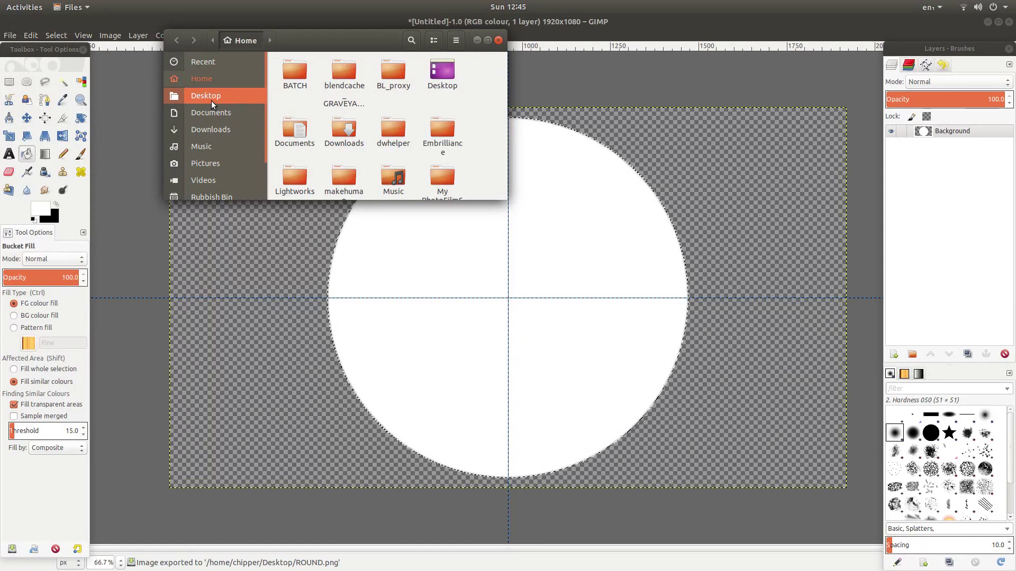
left_click(212, 101)
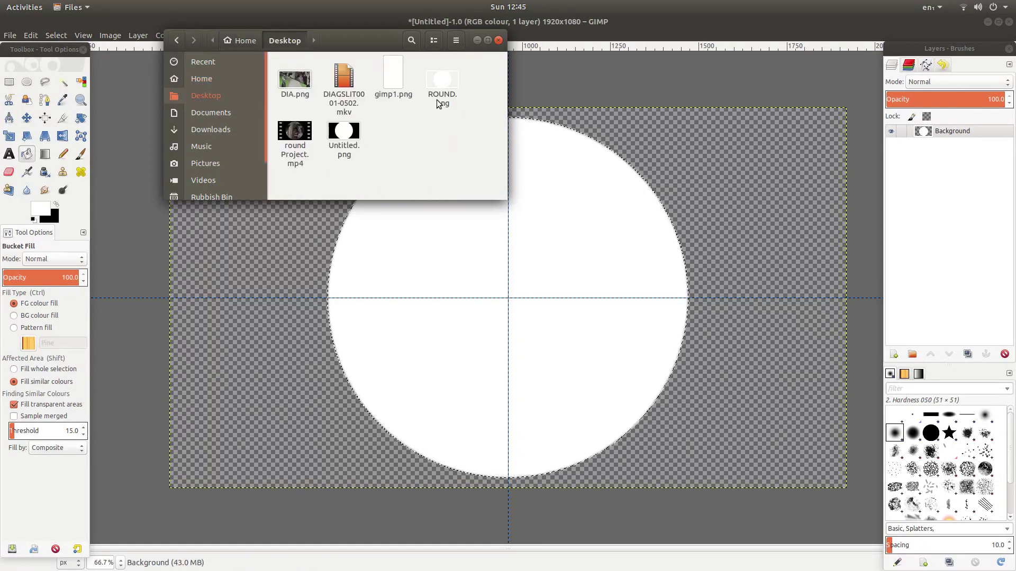